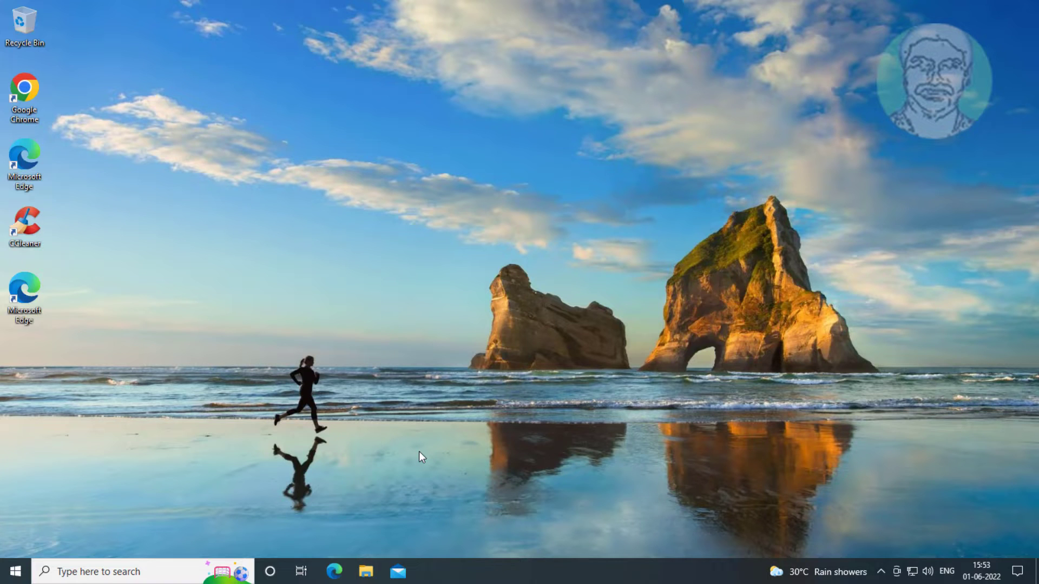
Step: Check the drives listed under This PC in File Explorer, then close it
left_click(366, 572)
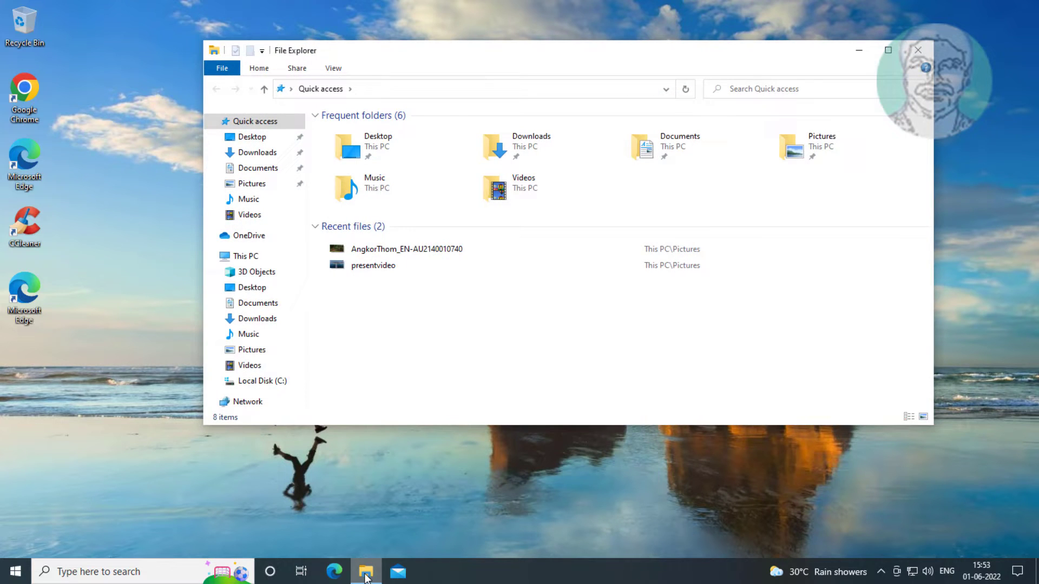
left_click(255, 256)
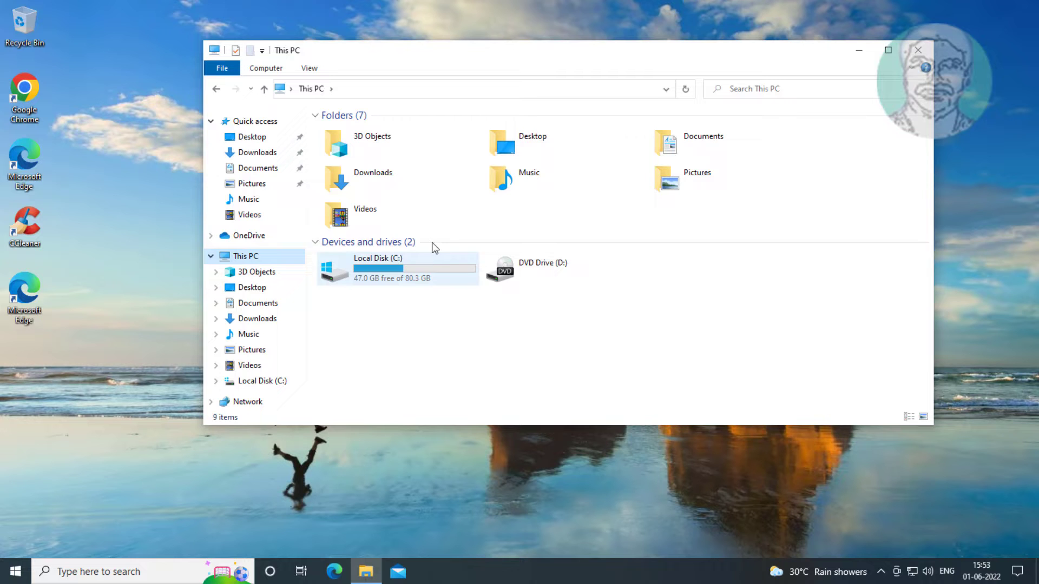
left_click(918, 50)
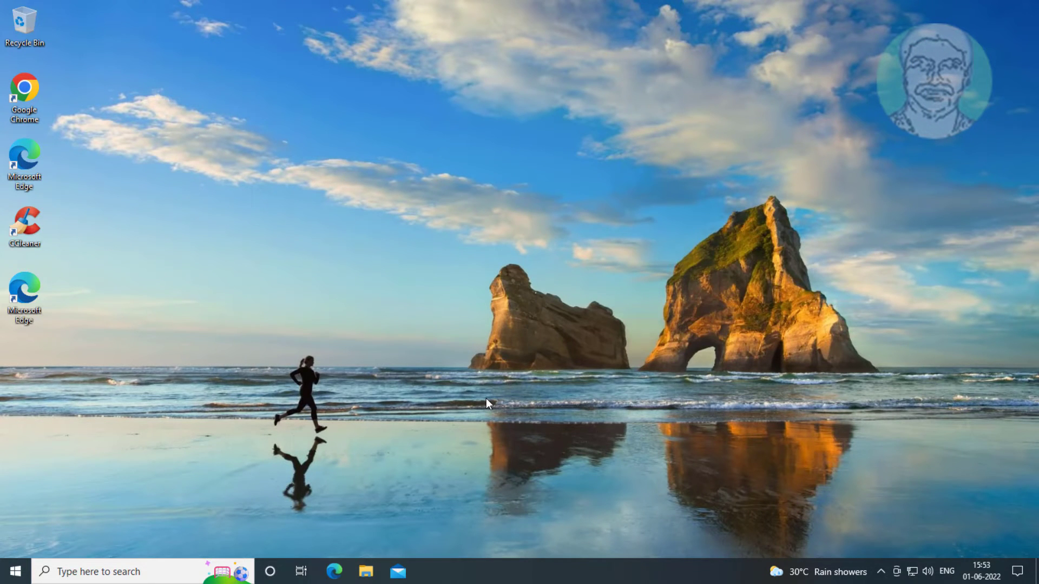
Step: Inspect the hp v236w USB Device under Disk drives in Device Manager
right_click(16, 572)
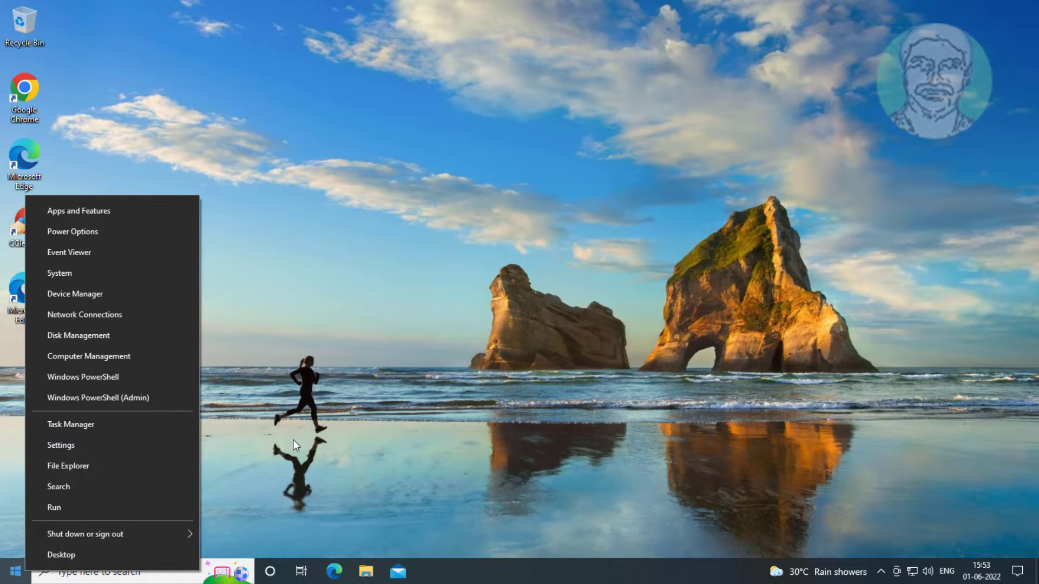
left_click(104, 288)
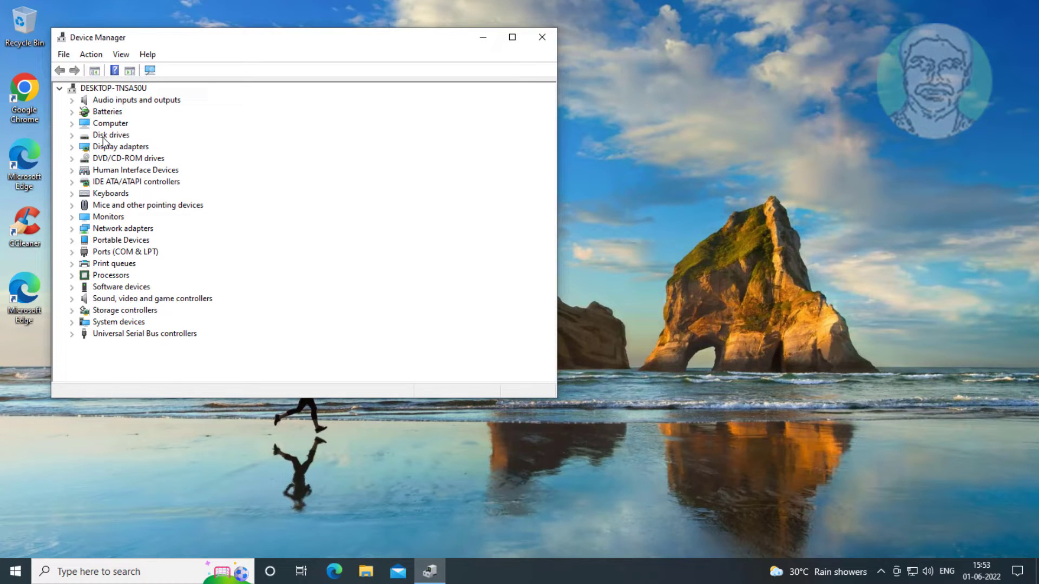
double_click(104, 137)
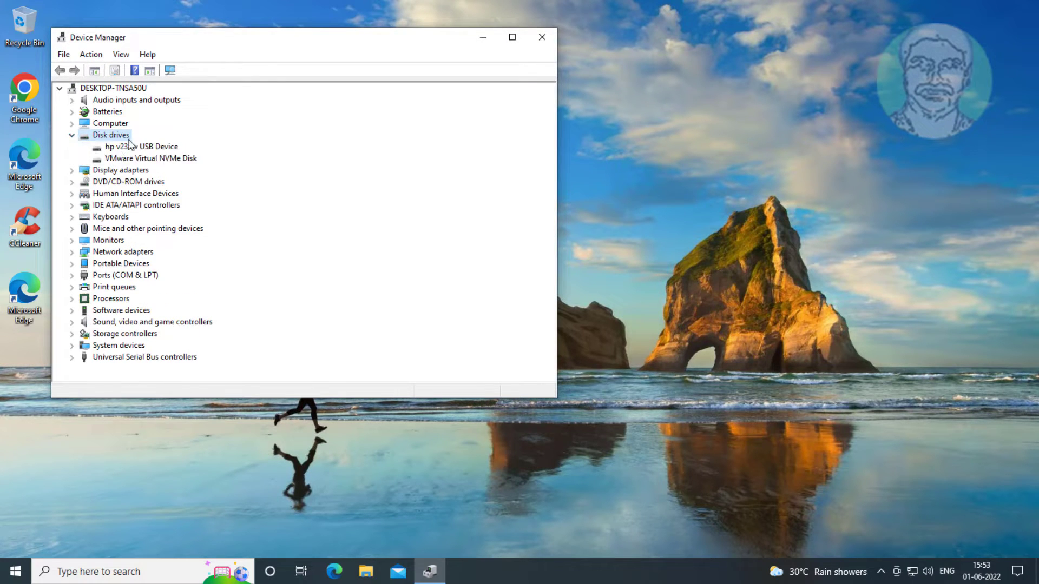
left_click(122, 147)
left_click(151, 159)
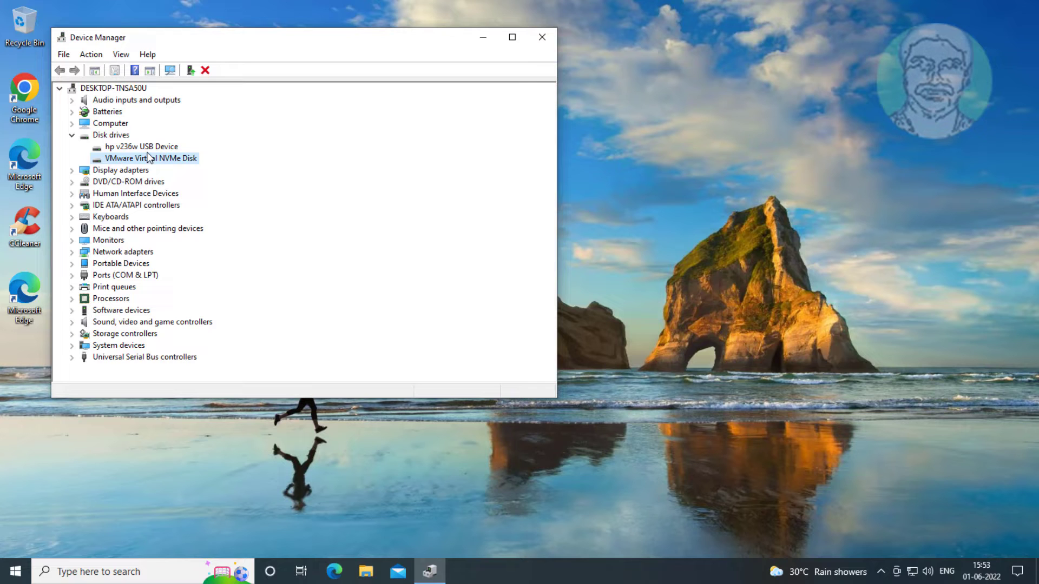
left_click(118, 148)
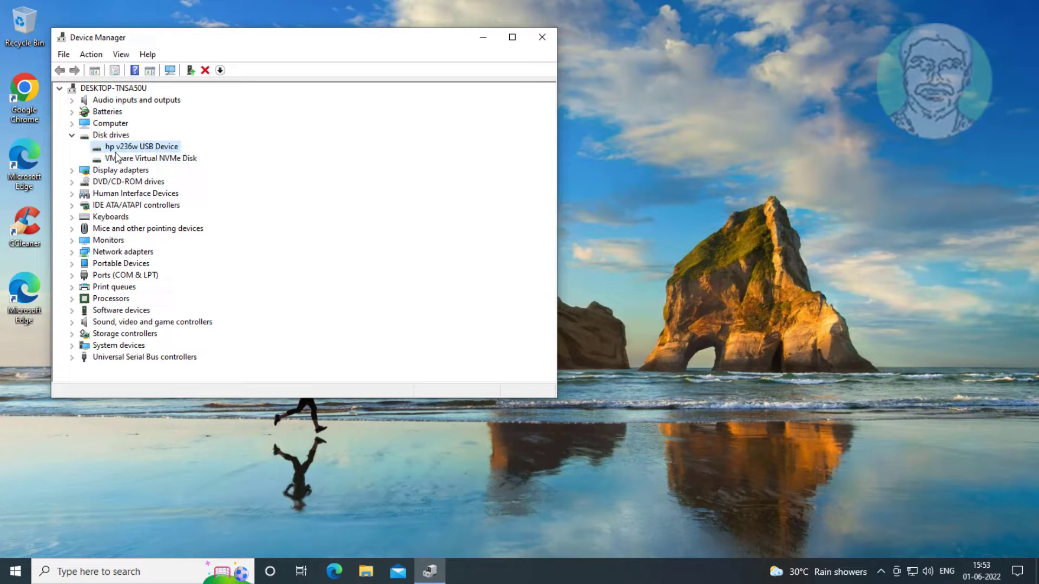
left_click(541, 37)
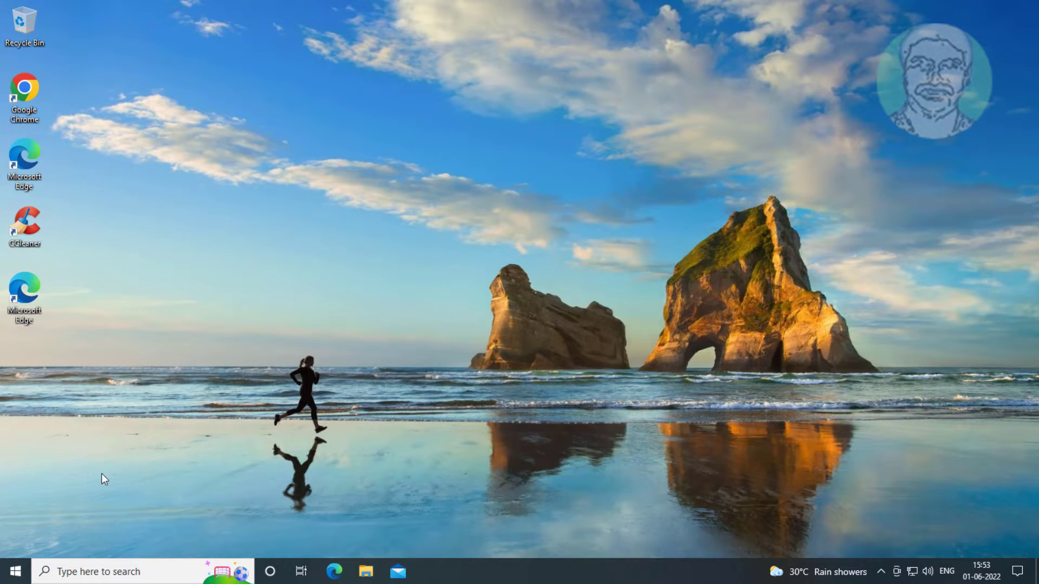
Step: Open Disk Management and select Disk 1's 14.45 GB unallocated space
right_click(17, 571)
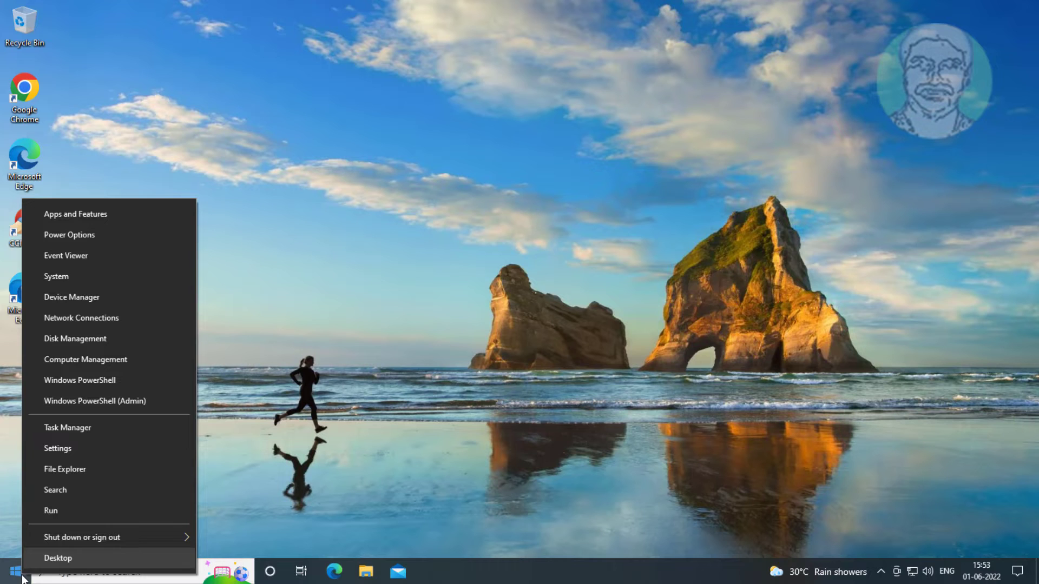
left_click(70, 338)
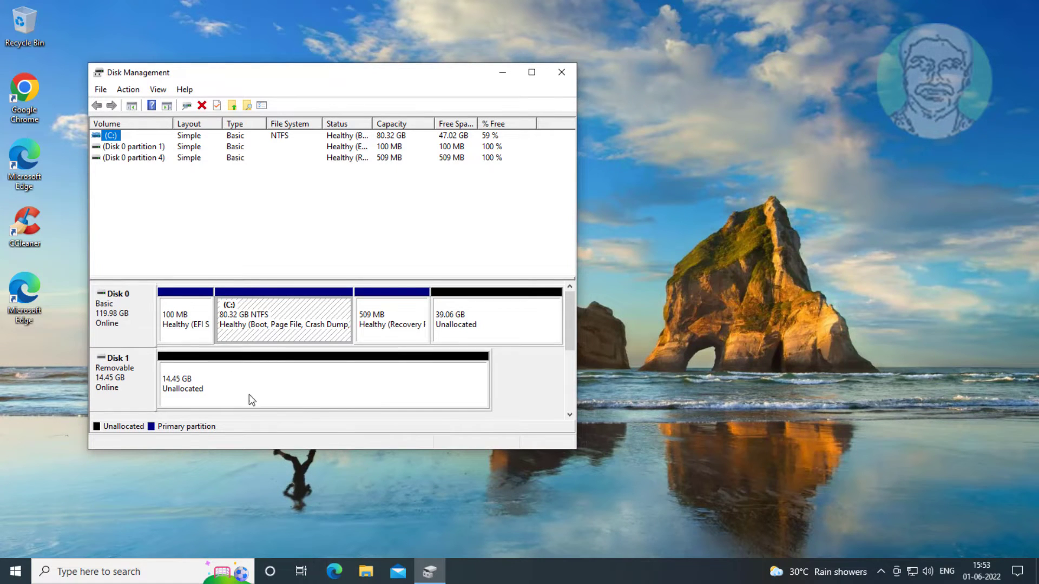
left_click(207, 390)
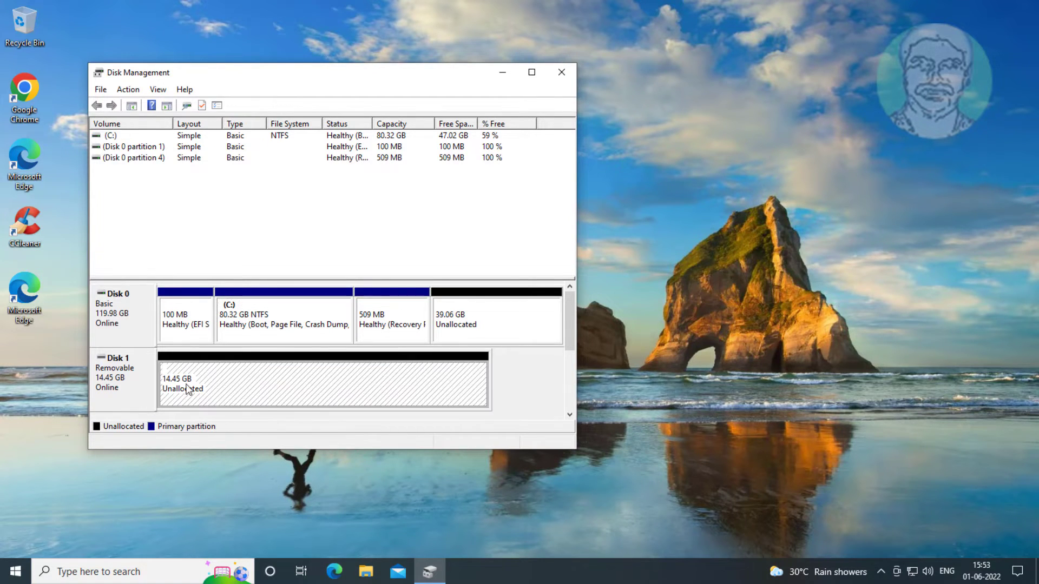
Step: Create a full-size 14794 MB NTFS simple volume 'New Volume' as drive E: on Disk 1
right_click(282, 383)
left_click(336, 389)
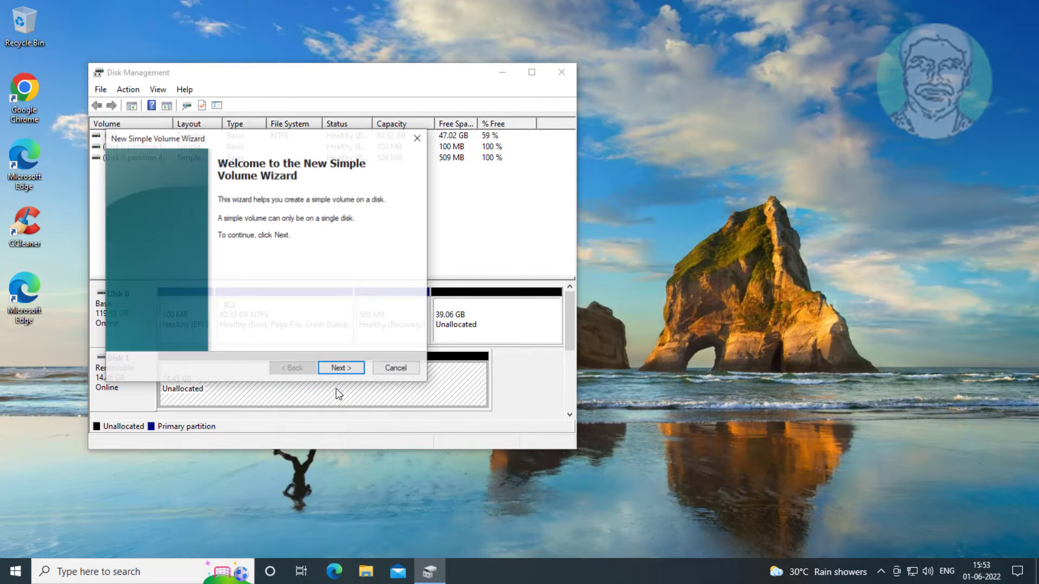
left_click(349, 372)
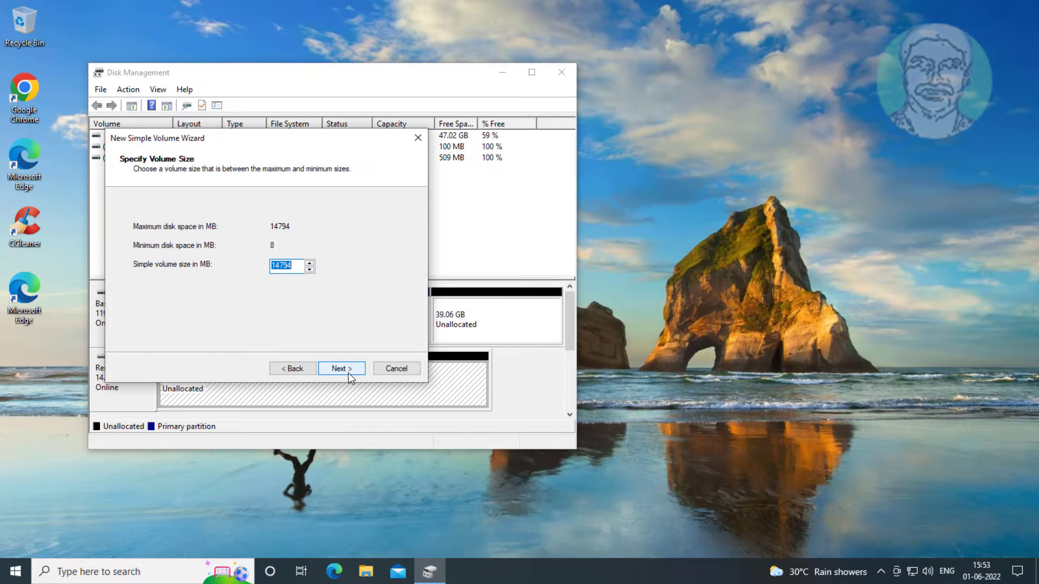
left_click(338, 371)
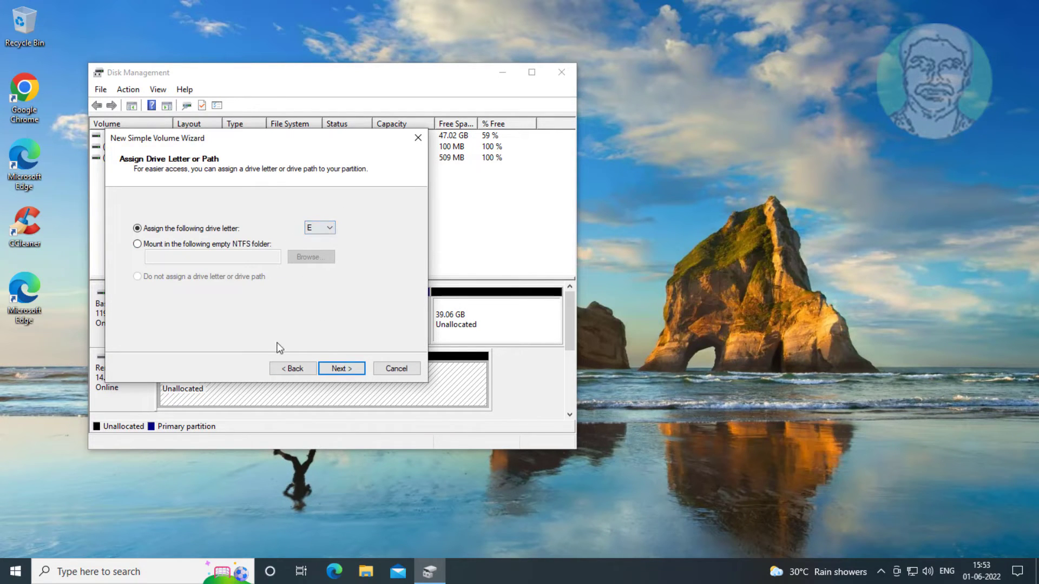
left_click(346, 368)
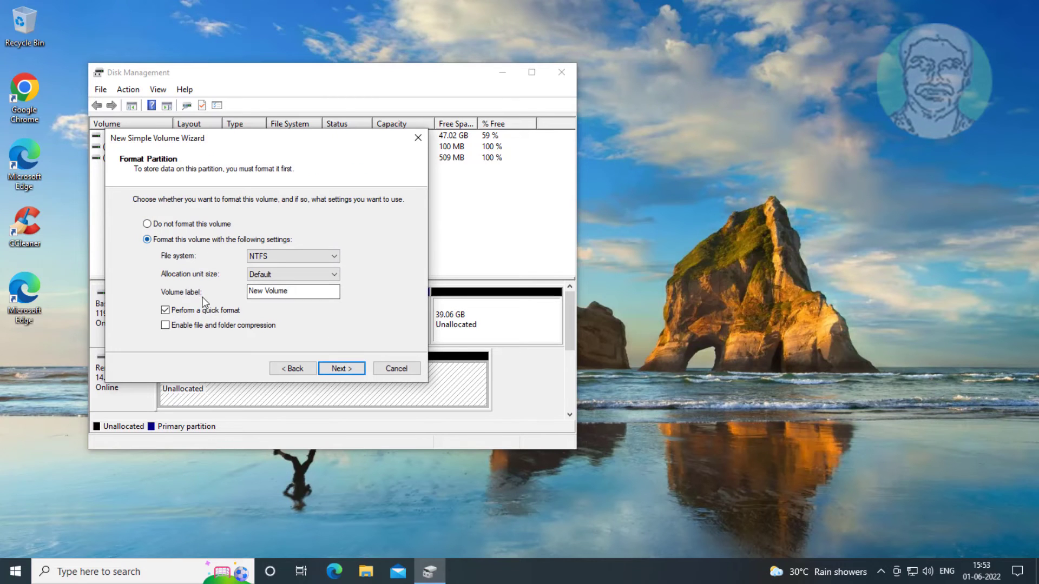
left_click(328, 372)
left_click(334, 373)
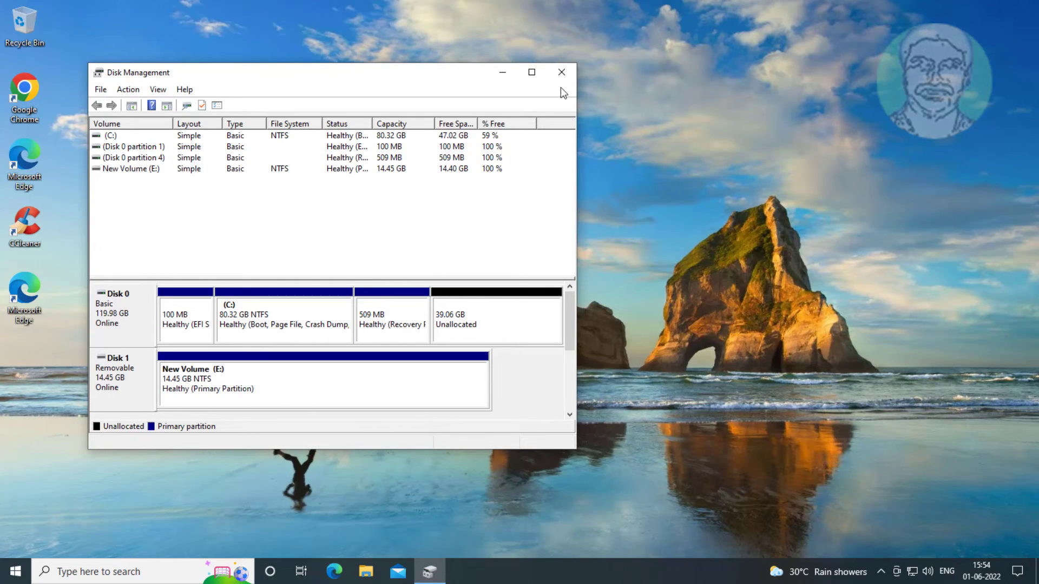
Step: Close Disk Management and confirm New Volume (E:) appears under This PC in File Explorer
left_click(561, 73)
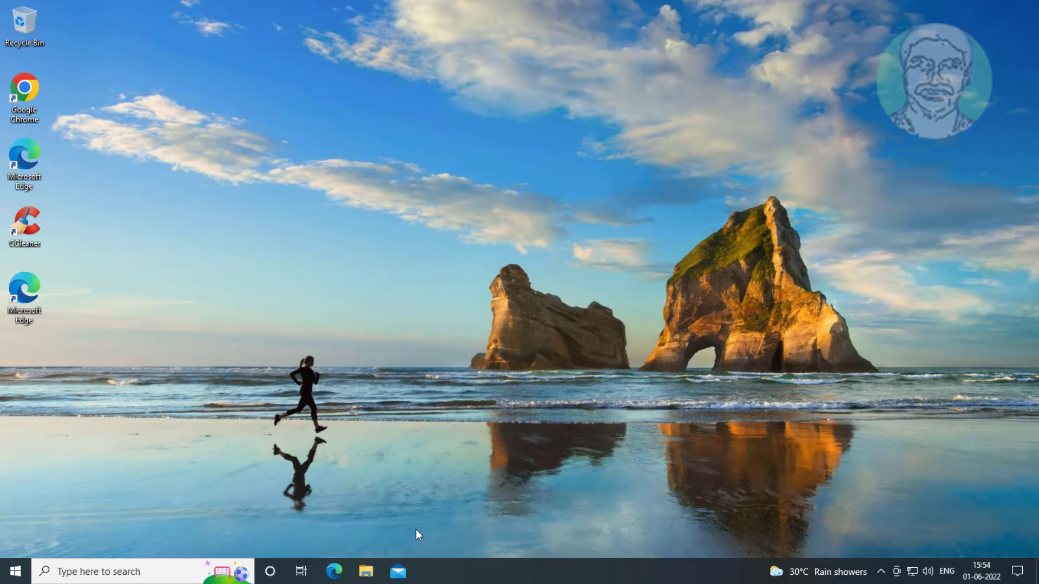
left_click(366, 571)
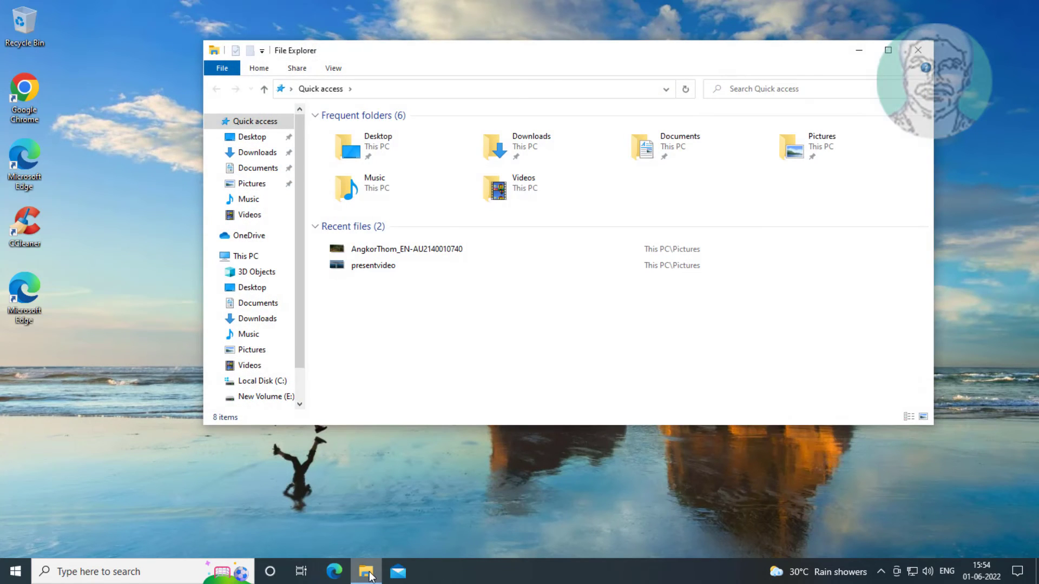
left_click(246, 256)
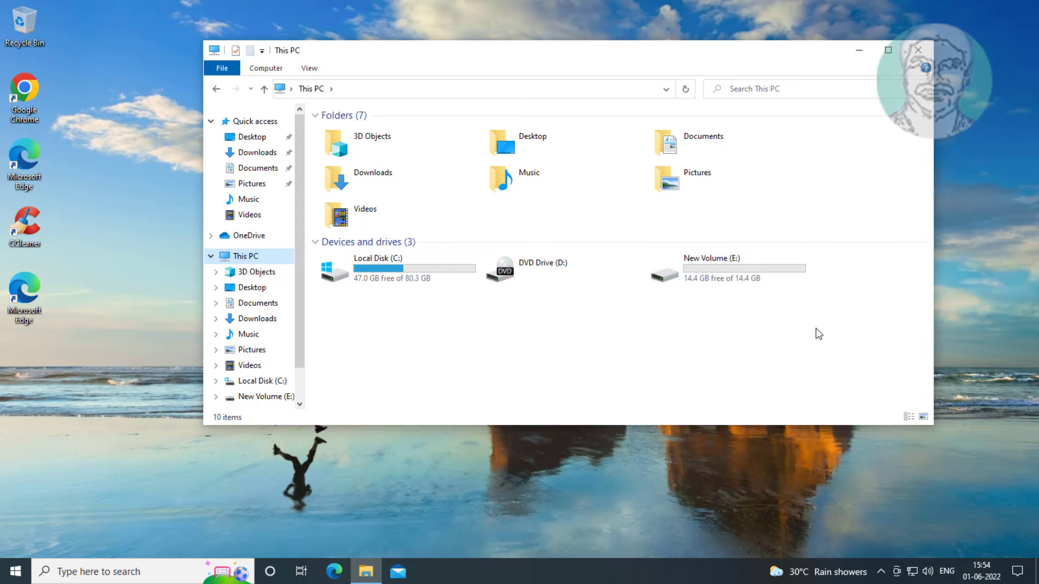
left_click(919, 51)
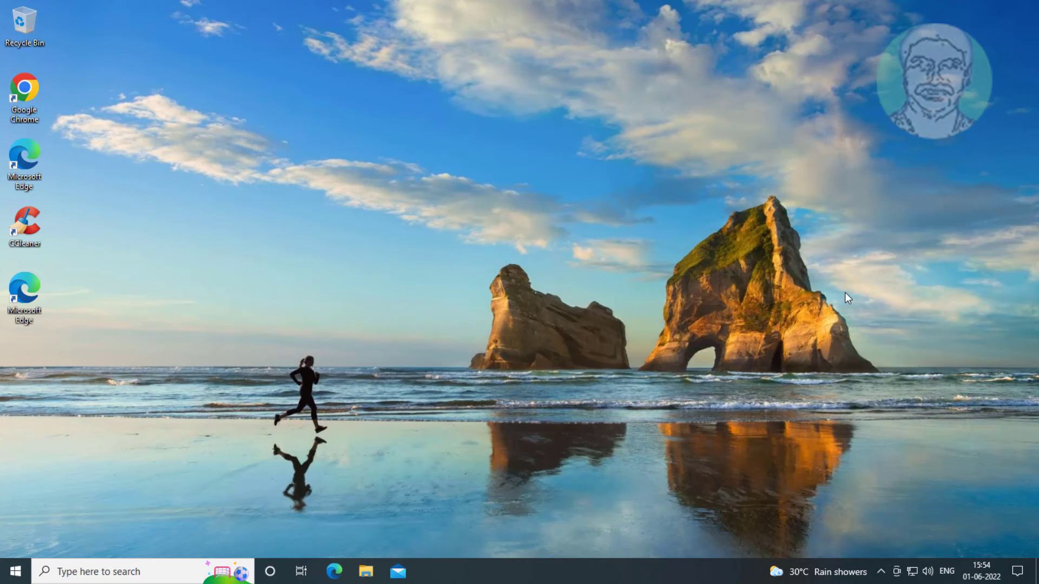